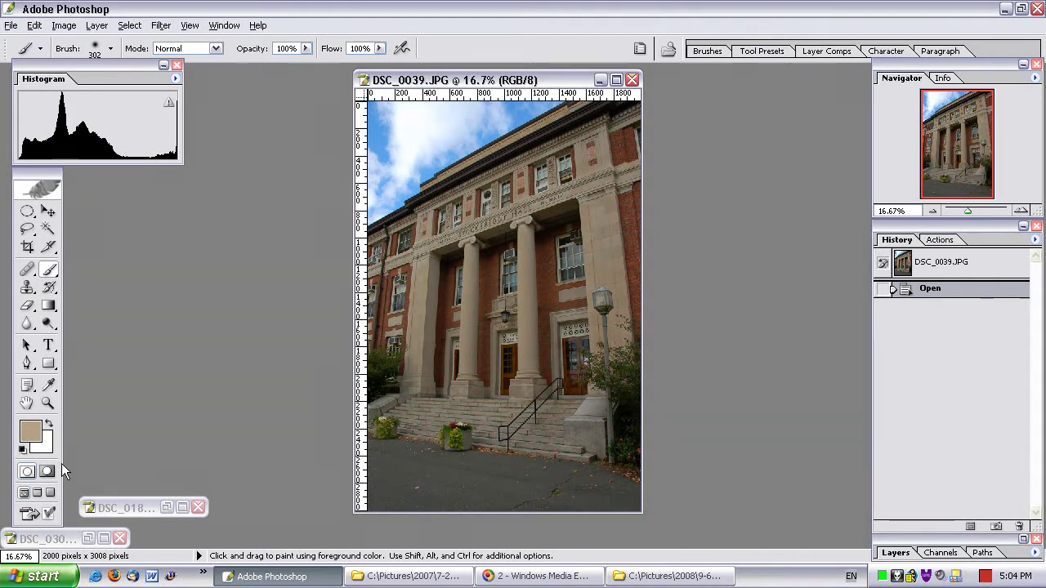
# - Enter Quick Mask mode and paint the mask over the sky along the building's roofline
pyautogui.click(48, 470)
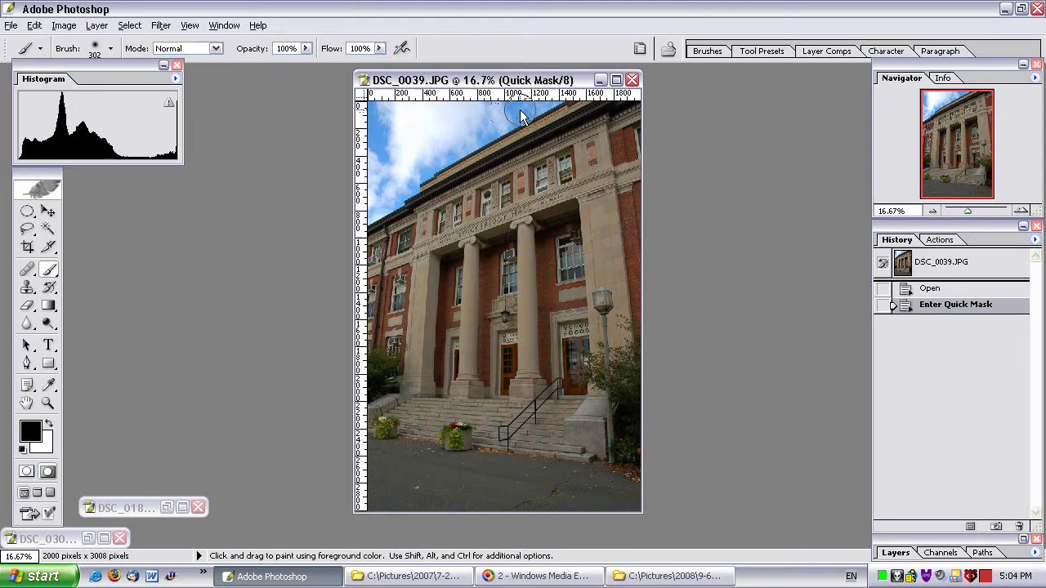
pyautogui.moveTo(523, 116)
pyautogui.mouseDown()
pyautogui.moveTo(423, 163)
pyautogui.moveTo(371, 214)
pyautogui.moveTo(403, 187)
pyautogui.moveTo(379, 198)
pyautogui.moveTo(377, 114)
pyautogui.moveTo(554, 98)
pyautogui.moveTo(411, 174)
pyautogui.moveTo(420, 115)
pyautogui.moveTo(388, 154)
pyautogui.moveTo(411, 128)
pyautogui.moveTo(467, 124)
pyautogui.moveTo(555, 95)
pyautogui.moveTo(430, 151)
pyautogui.moveTo(372, 194)
pyautogui.moveTo(365, 214)
pyautogui.moveTo(444, 98)
pyautogui.mouseUp()
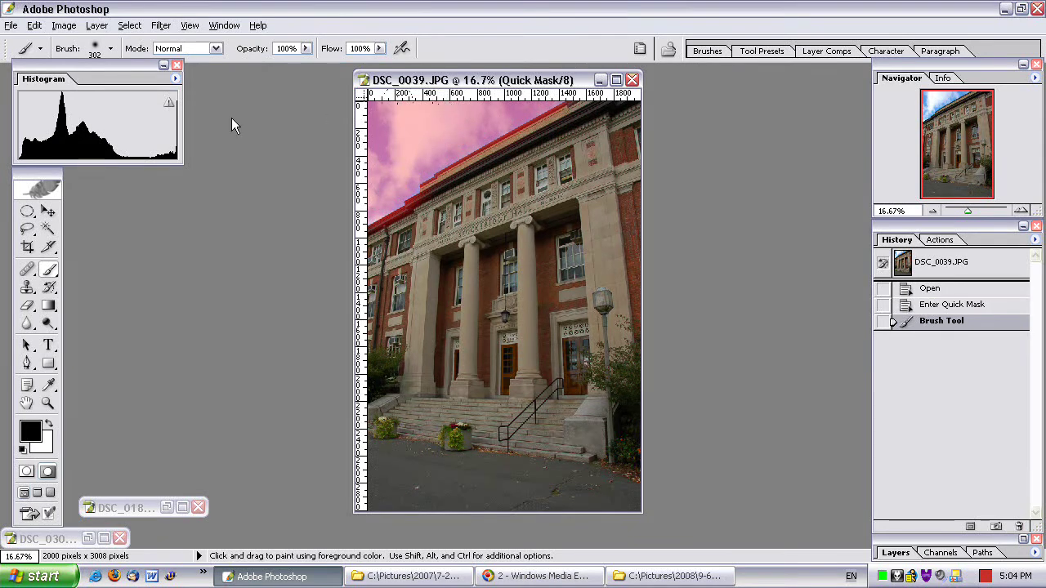
# - Turn the mask into a selection, apply Auto Contrast to the building, then deselect
pyautogui.click(27, 473)
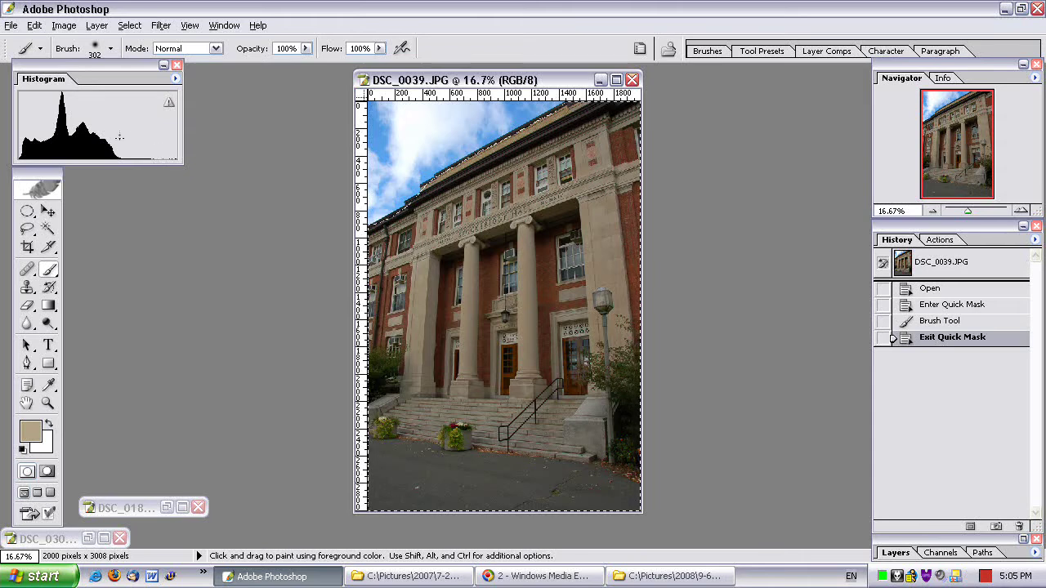
pyautogui.click(62, 27)
pyautogui.moveTo(90, 64)
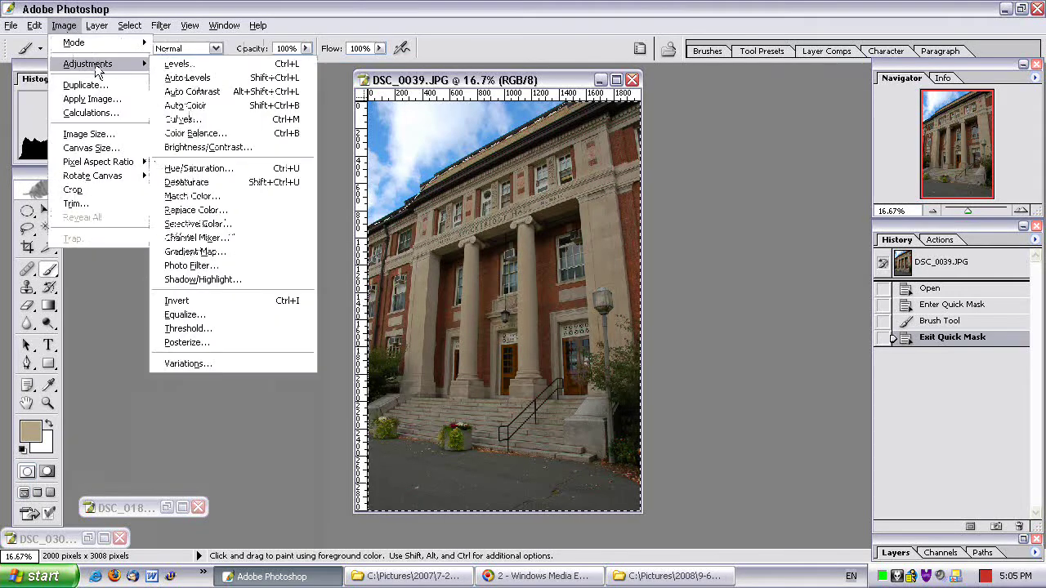
pyautogui.click(208, 90)
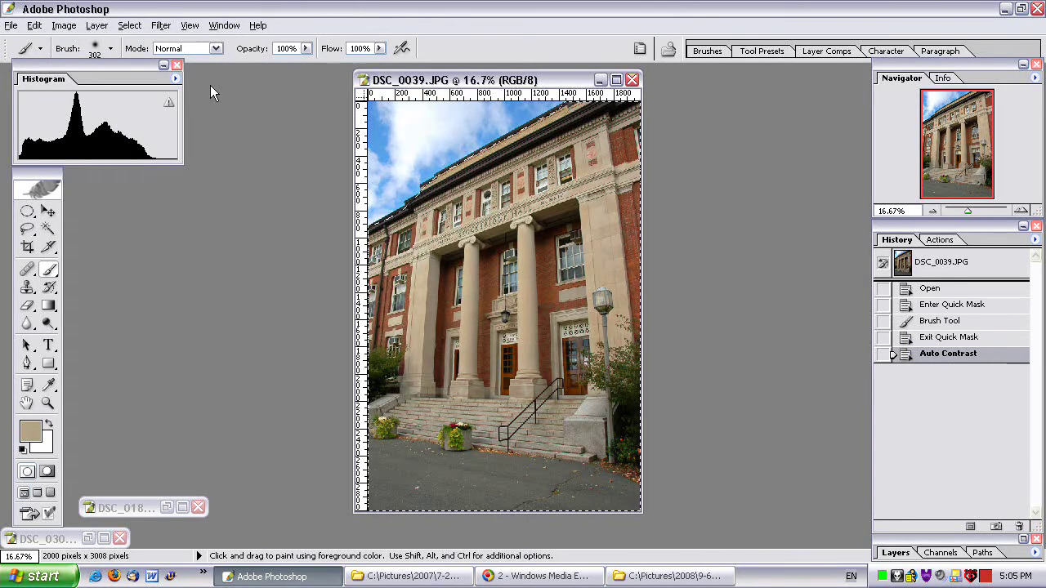
pyautogui.click(129, 26)
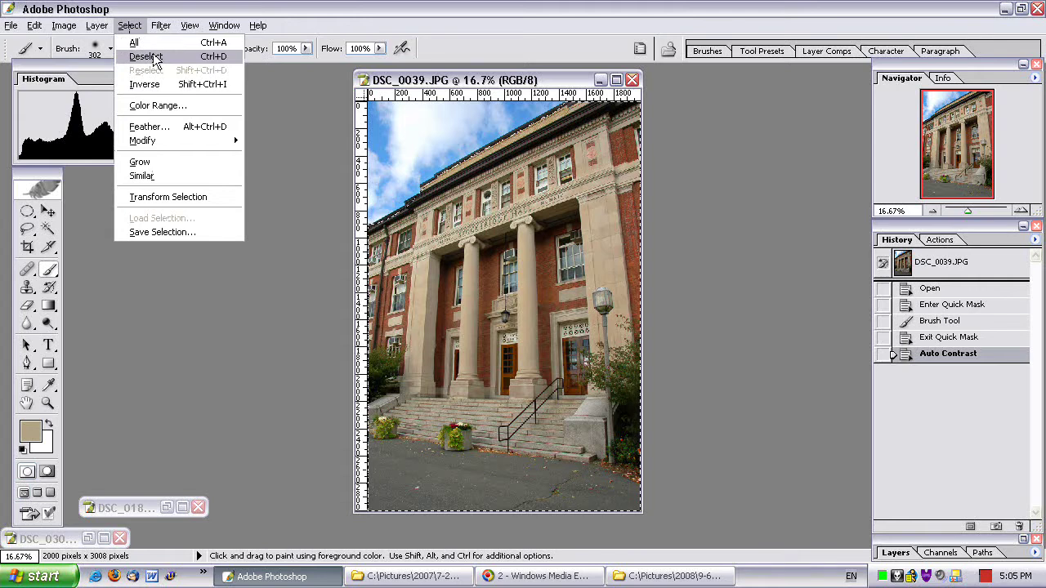
pyautogui.click(145, 56)
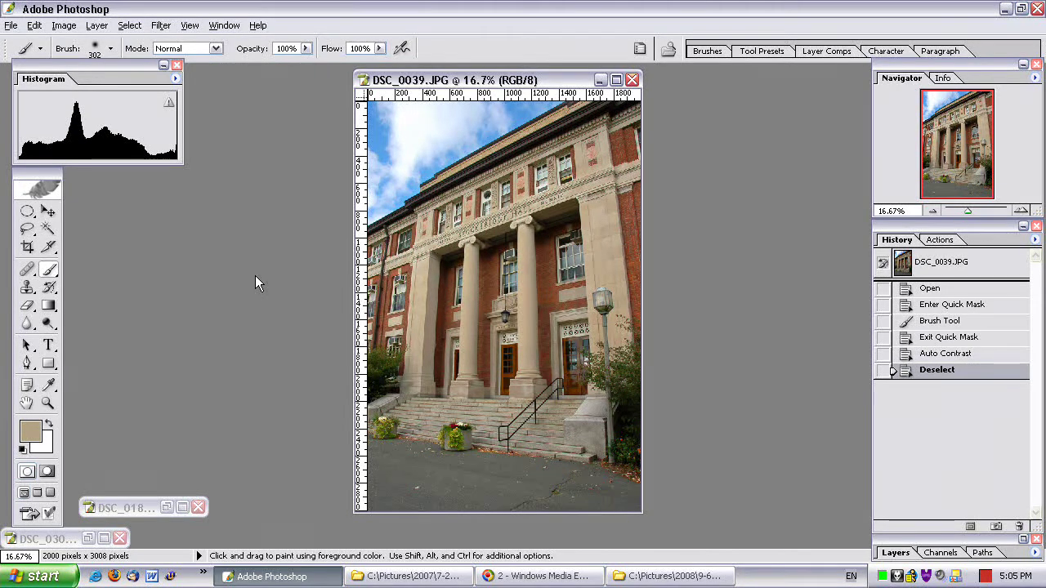
pyautogui.click(942, 270)
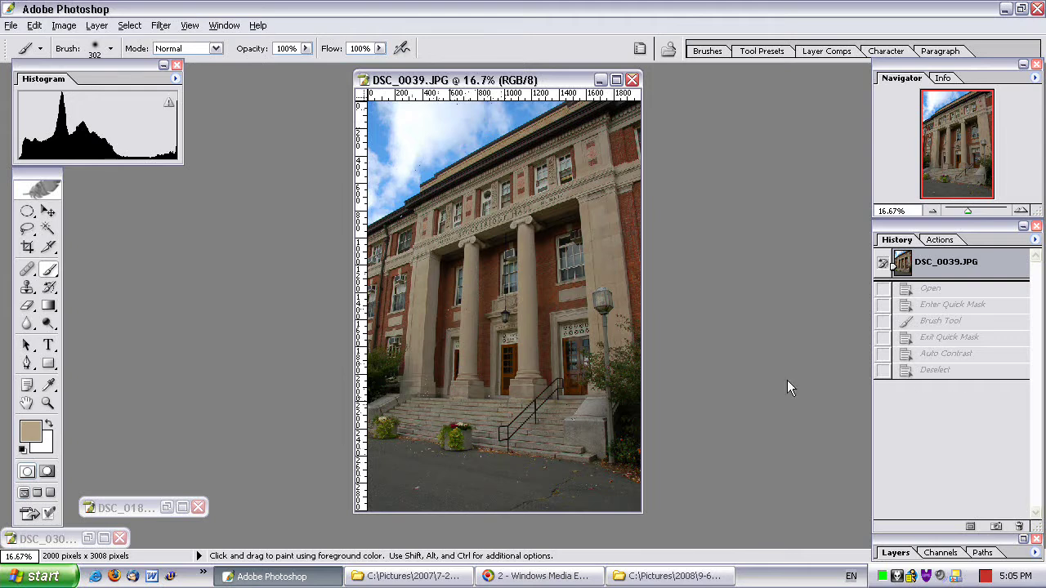
pyautogui.click(972, 372)
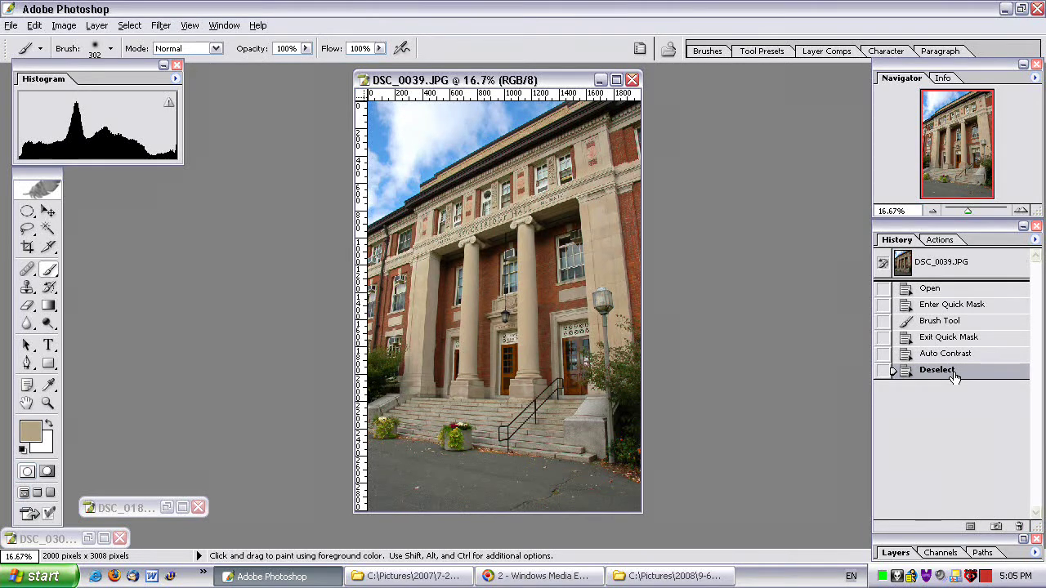
# - Minimize DSC_0039 and restore the rose photo DSC_0182.JPG, moving its window toward the centre
pyautogui.click(601, 80)
pyautogui.click(166, 508)
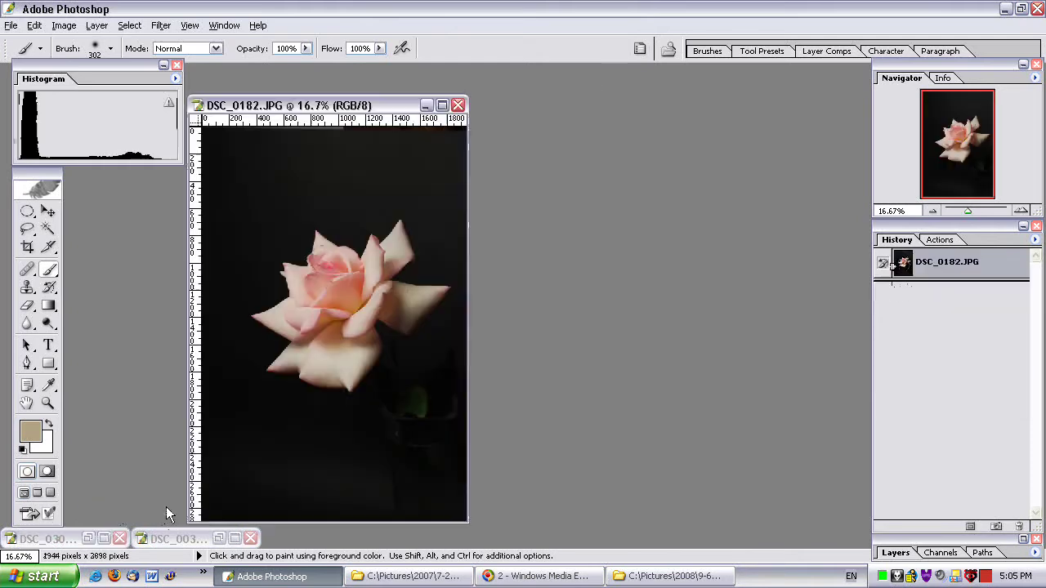
pyautogui.moveTo(423, 109); pyautogui.dragTo(599, 88)
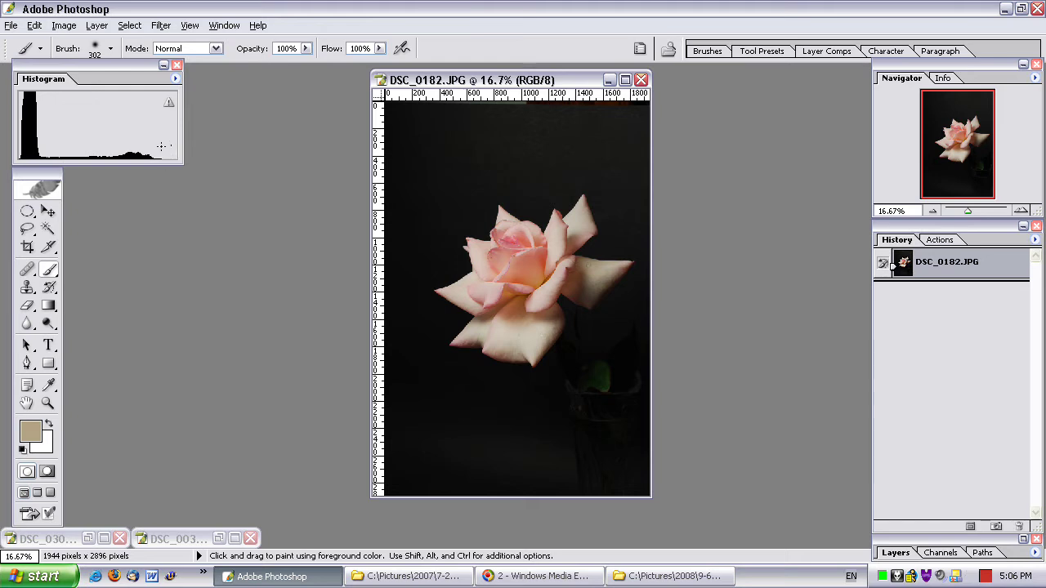
# - Apply Image > Adjustments > Auto Contrast to DSC_0182.JPG
pyautogui.click(63, 27)
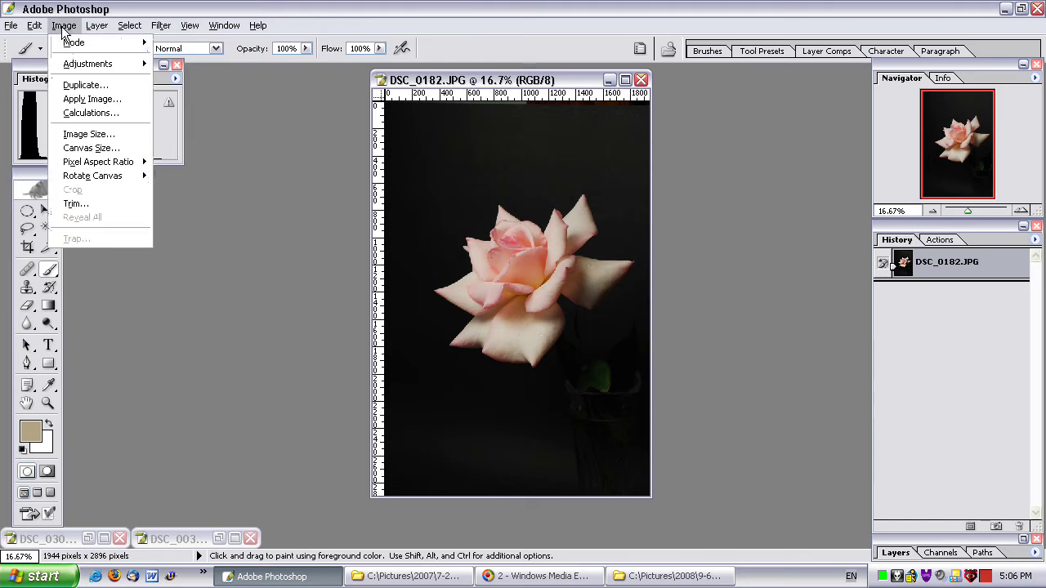
pyautogui.moveTo(90, 64)
pyautogui.click(199, 89)
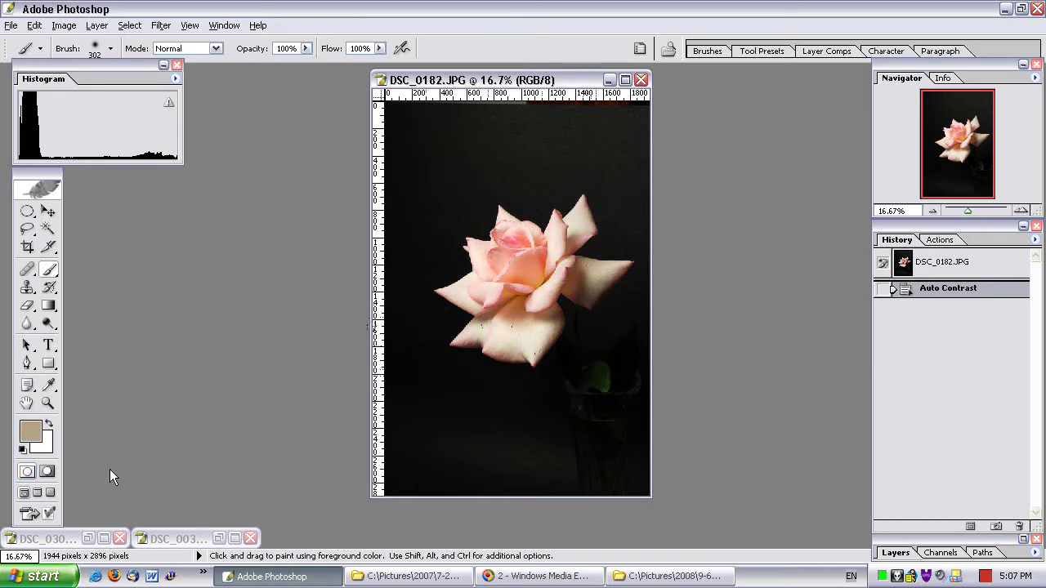
# - Enter Quick Mask mode and paint over the rose's top petal, centre petals and remaining area
pyautogui.click(47, 471)
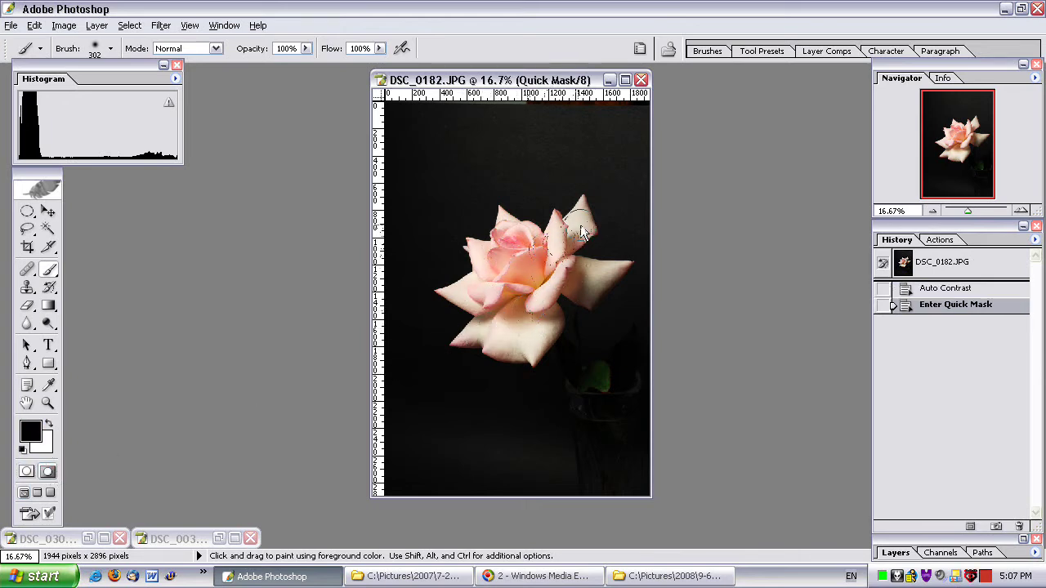
pyautogui.moveTo(579, 208)
pyautogui.mouseDown()
pyautogui.moveTo(570, 249)
pyautogui.moveTo(546, 255)
pyautogui.moveTo(505, 233)
pyautogui.moveTo(478, 257)
pyautogui.moveTo(491, 272)
pyautogui.moveTo(455, 293)
pyautogui.moveTo(485, 297)
pyautogui.moveTo(484, 331)
pyautogui.moveTo(471, 331)
pyautogui.moveTo(507, 342)
pyautogui.moveTo(526, 341)
pyautogui.moveTo(557, 280)
pyautogui.moveTo(598, 284)
pyautogui.mouseUp()
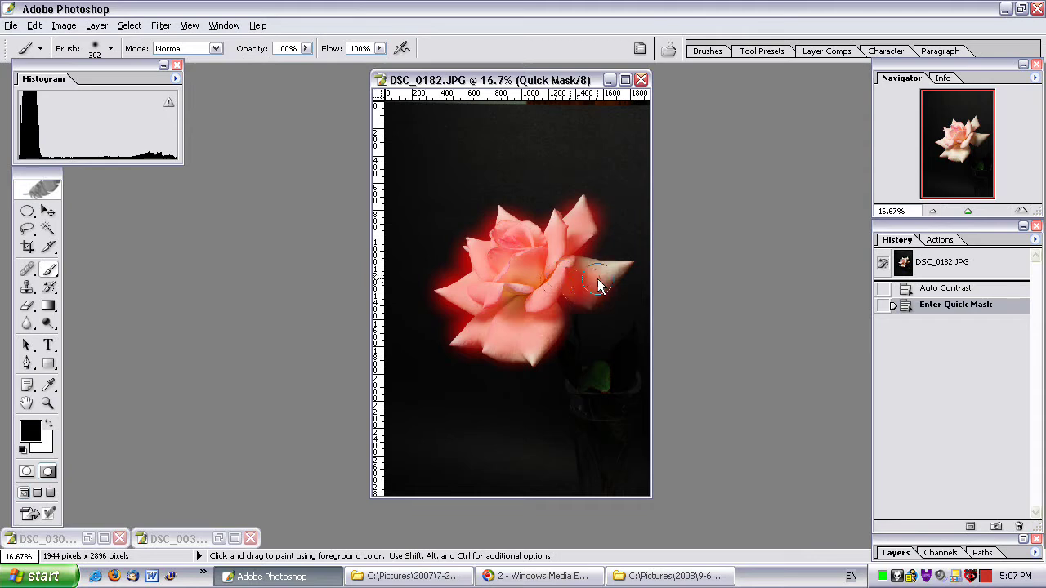
pyautogui.moveTo(539, 301)
pyautogui.mouseDown()
pyautogui.moveTo(523, 276)
pyautogui.moveTo(541, 251)
pyautogui.mouseUp()
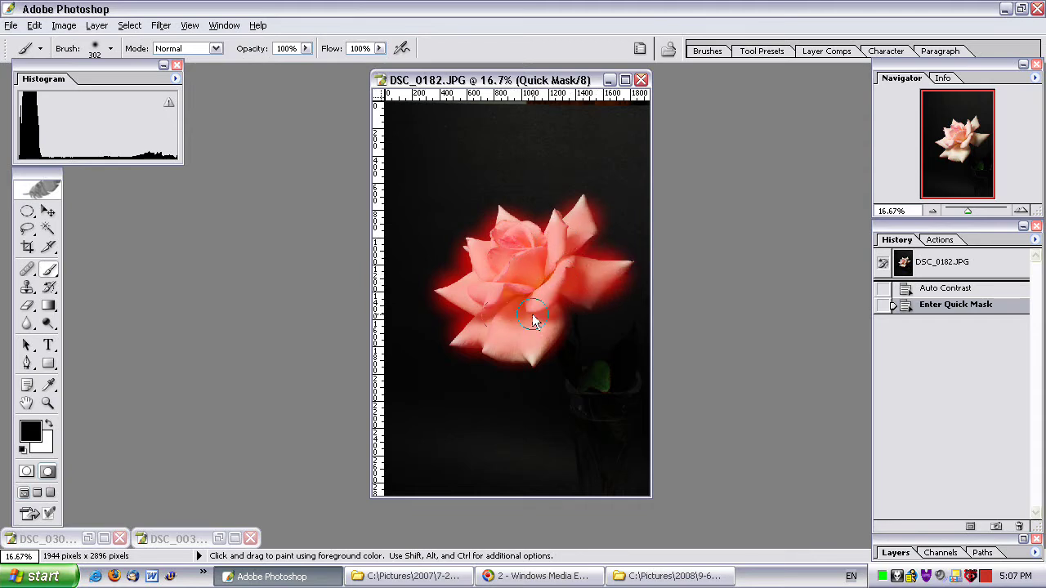
pyautogui.moveTo(526, 257); pyautogui.dragTo(527, 254)
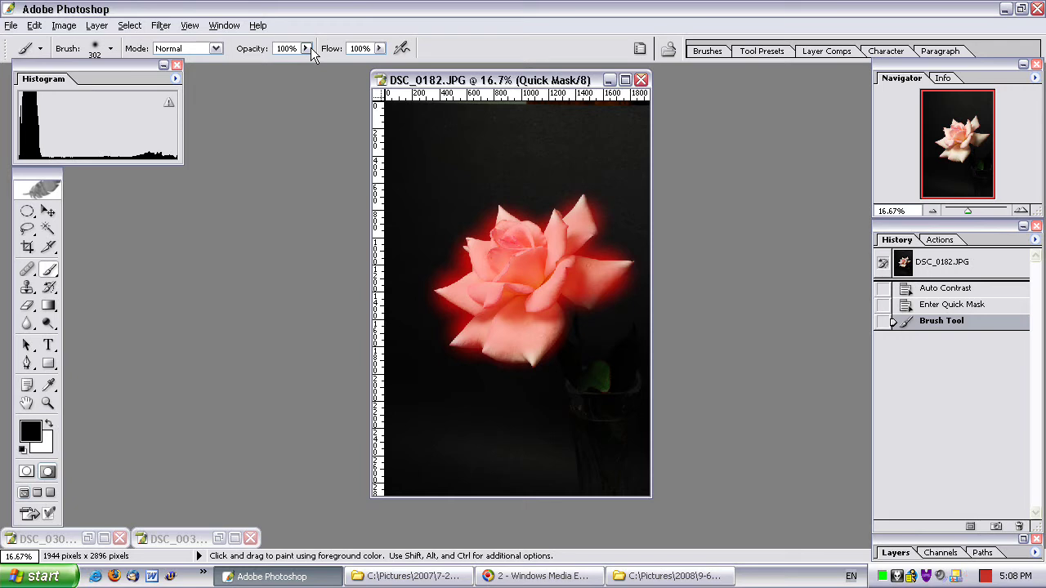
# - Set brush opacity to 51%, lightly mask the leaf, then exit Quick Mask into a selection
pyautogui.click(309, 47)
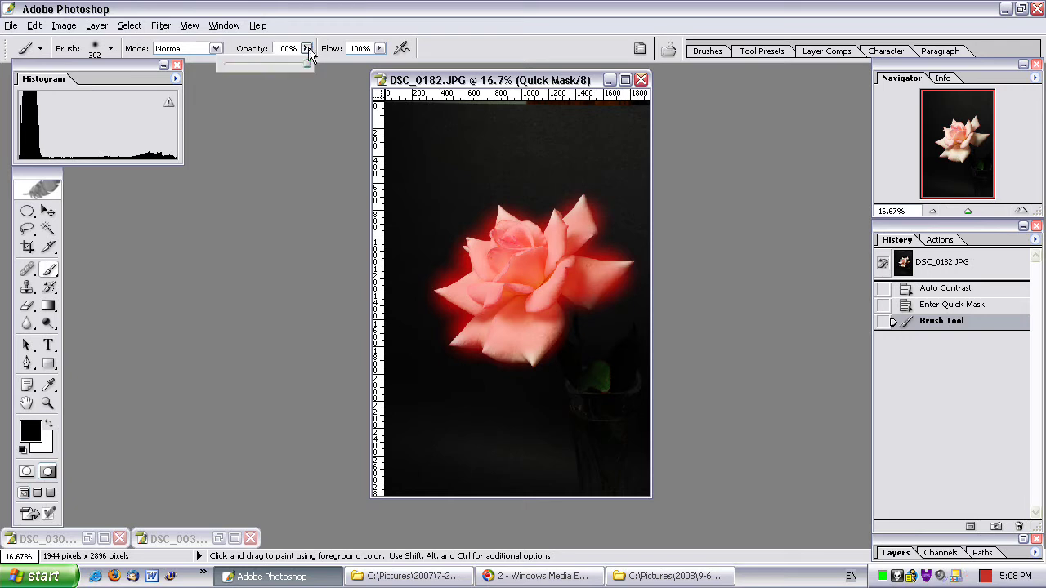
pyautogui.click(268, 67)
pyautogui.click(464, 30)
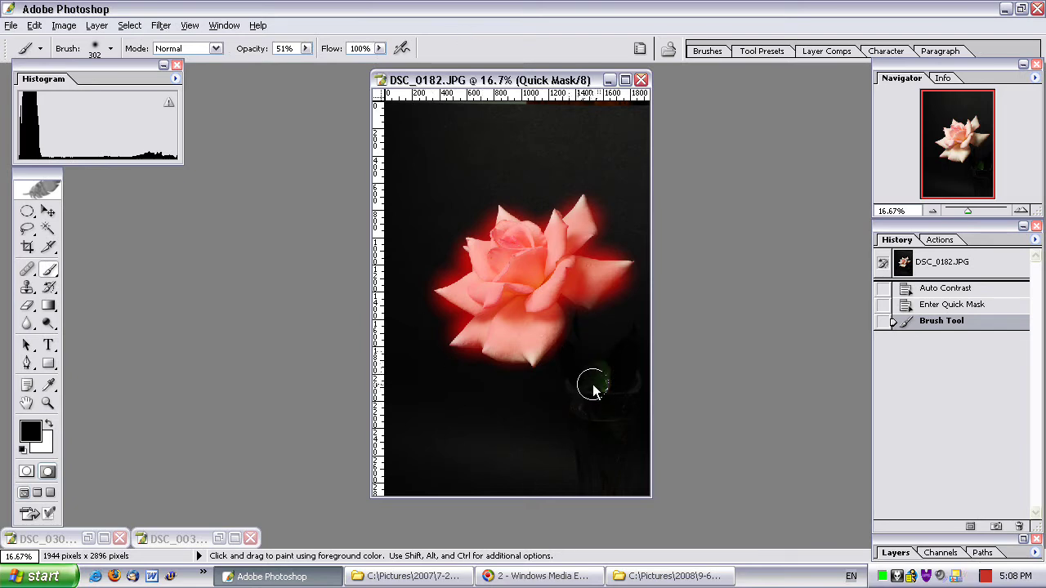
pyautogui.moveTo(594, 386); pyautogui.dragTo(594, 382)
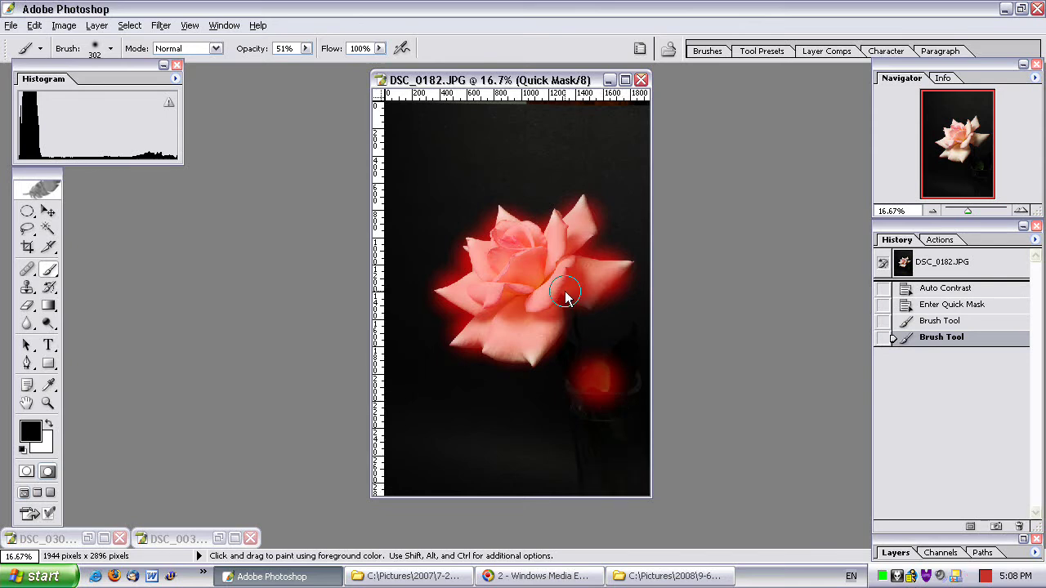
pyautogui.click(27, 473)
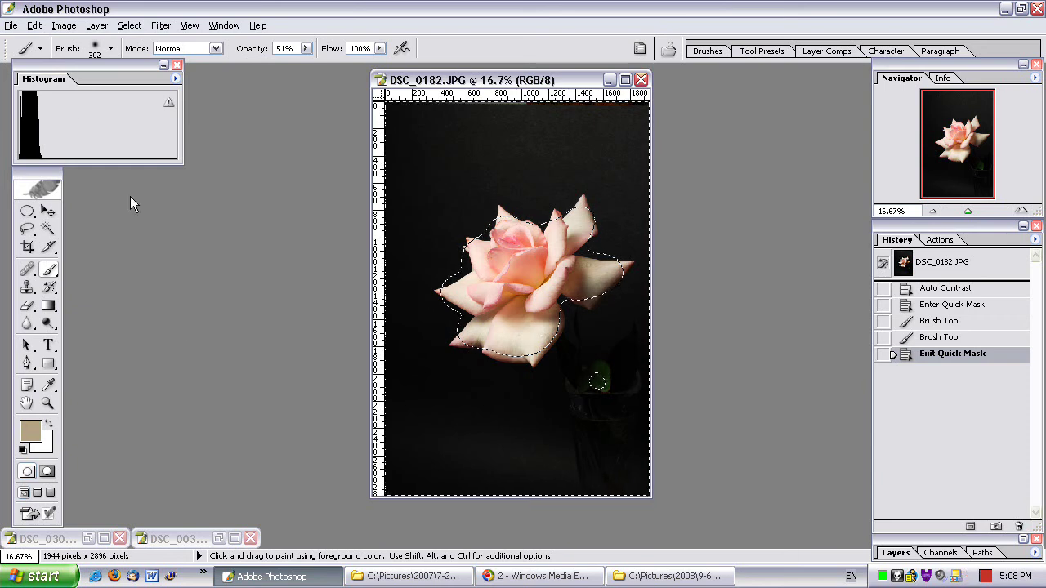
# - Apply Curves (input 149, output 112) with clipped black point, darkening the background to near black
pyautogui.click(50, 28)
pyautogui.moveTo(82, 64)
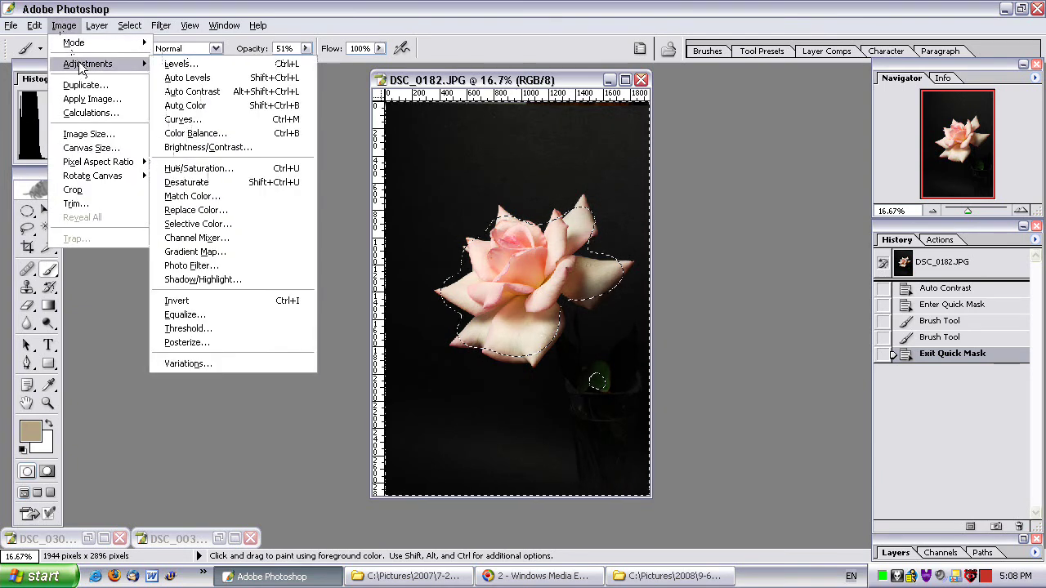
pyautogui.click(185, 119)
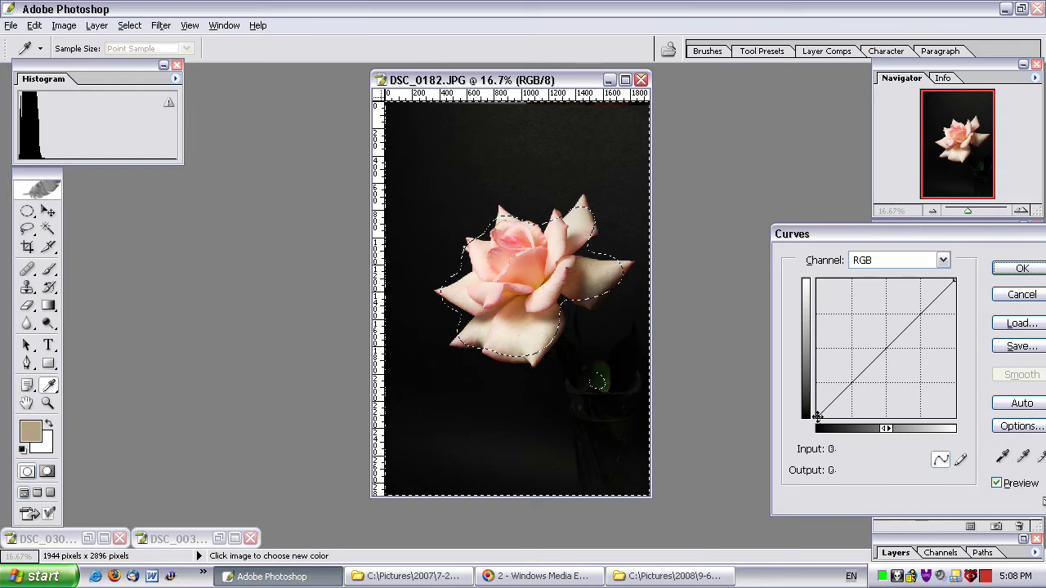
pyautogui.moveTo(886, 349); pyautogui.dragTo(899, 355)
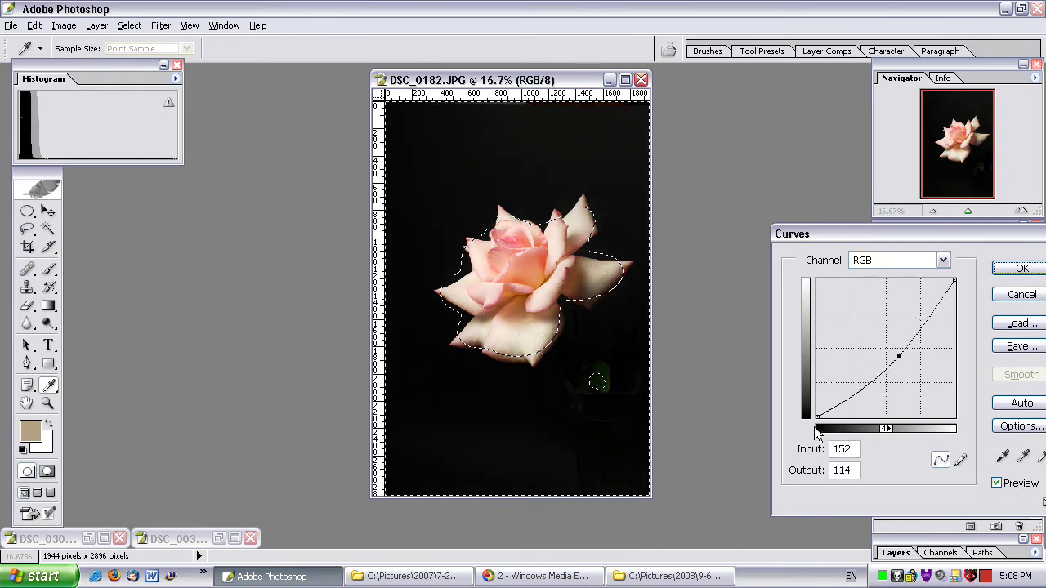
pyautogui.moveTo(820, 417); pyautogui.dragTo(828, 426)
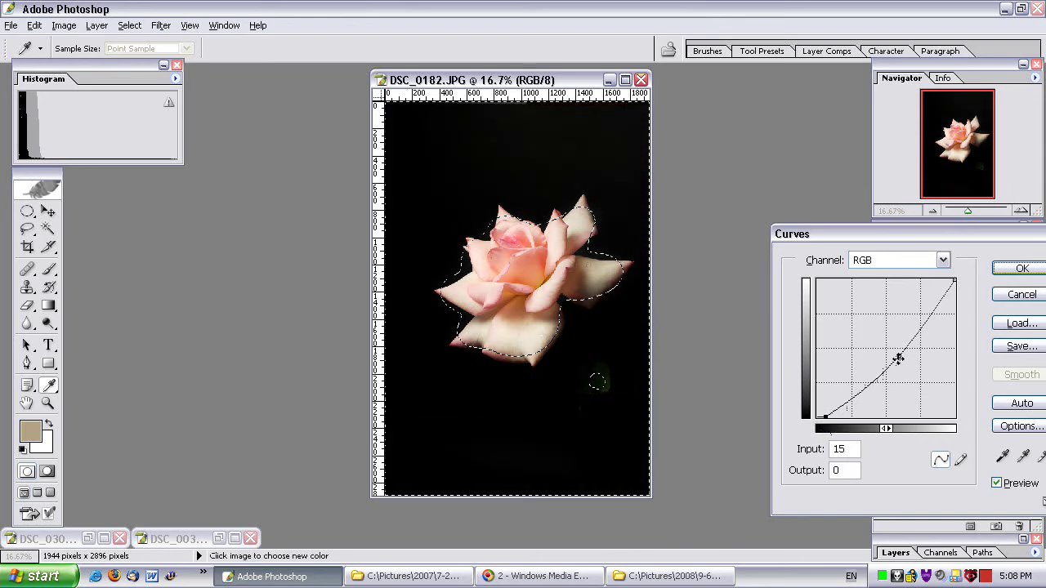
pyautogui.moveTo(899, 356); pyautogui.dragTo(898, 357)
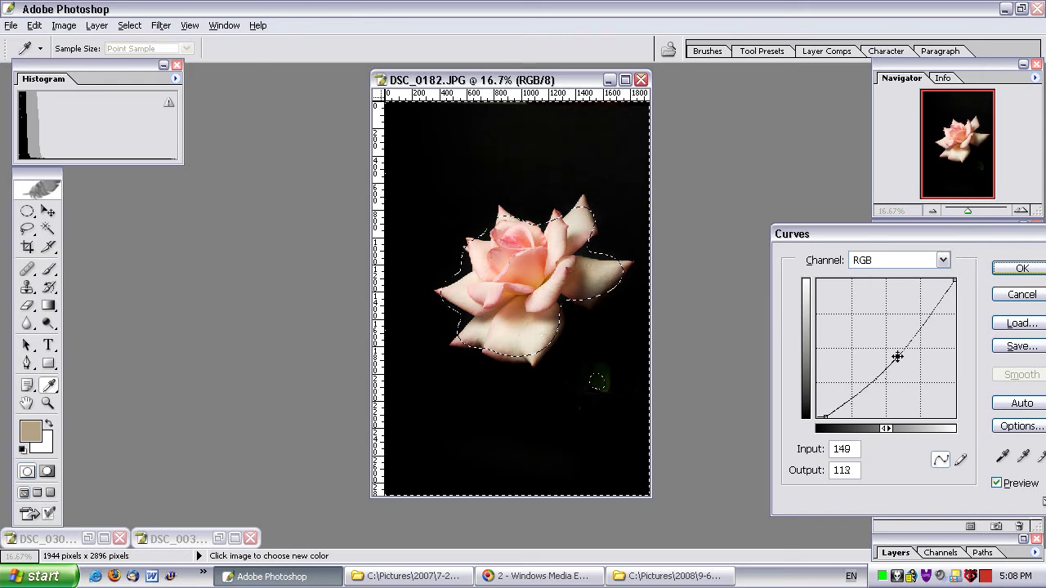
pyautogui.click(1020, 484)
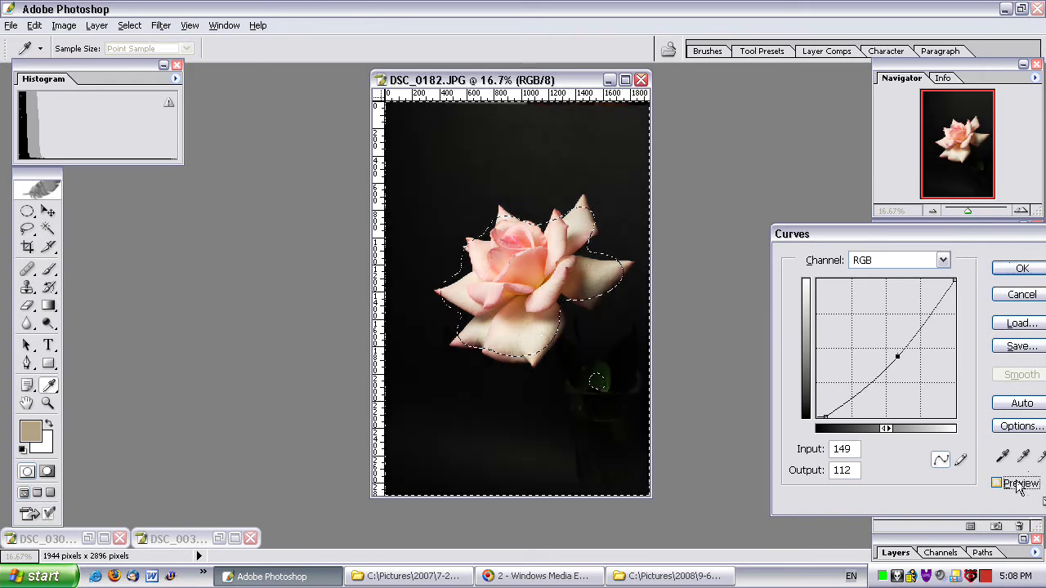
pyautogui.click(1020, 484)
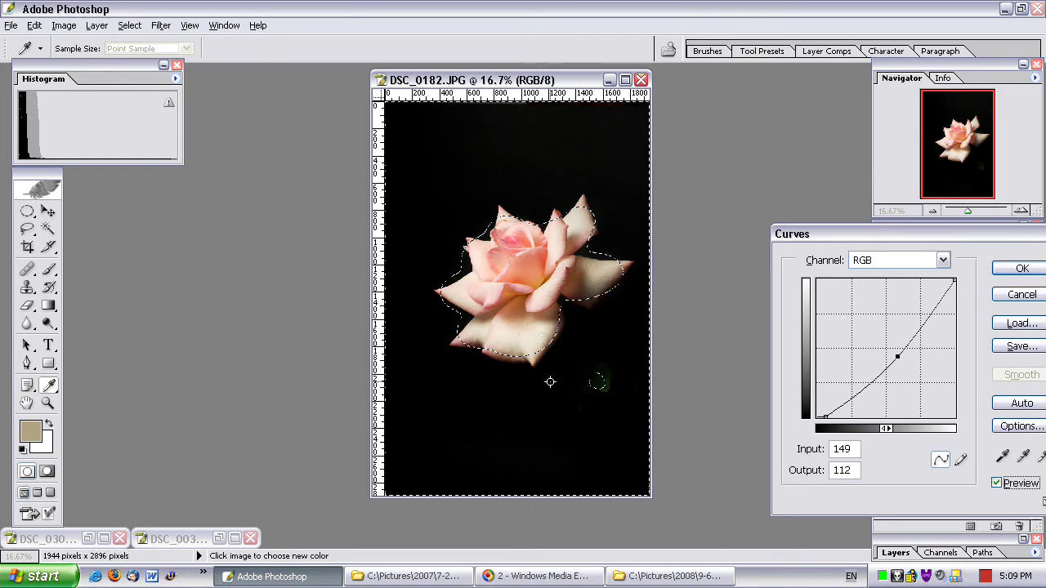
pyautogui.click(1026, 274)
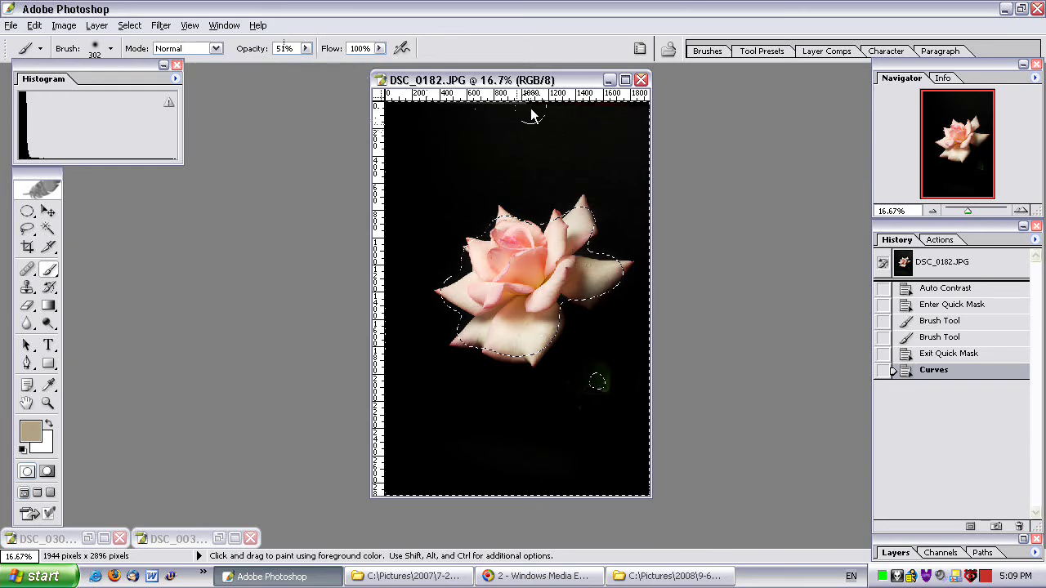
# - Enlarge the rose photo's window and compare the original snapshot with the Curves-edited state
pyautogui.moveTo(375, 67); pyautogui.dragTo(276, 66)
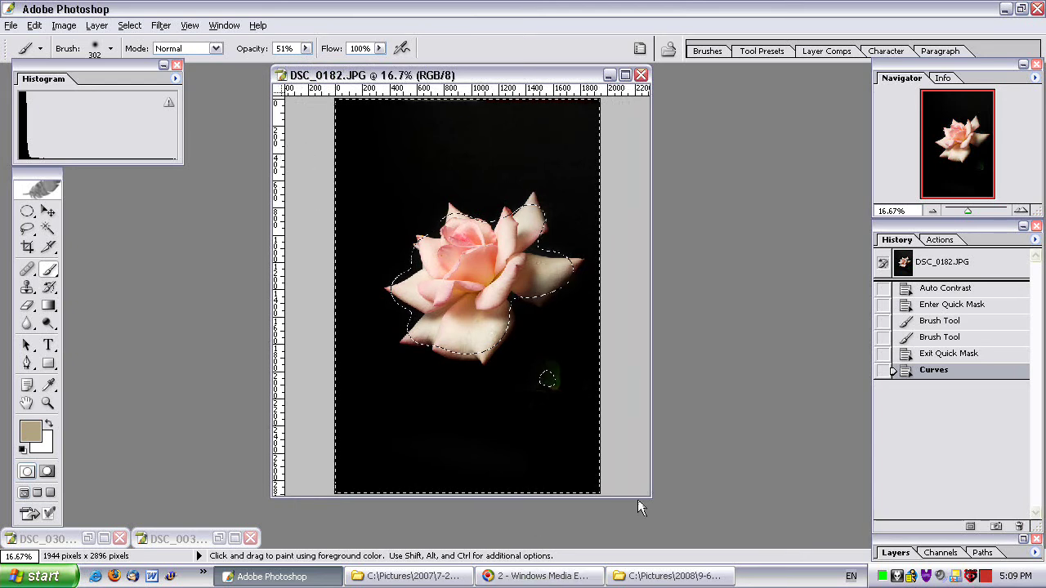
pyautogui.moveTo(642, 497); pyautogui.dragTo(639, 505)
pyautogui.click(973, 263)
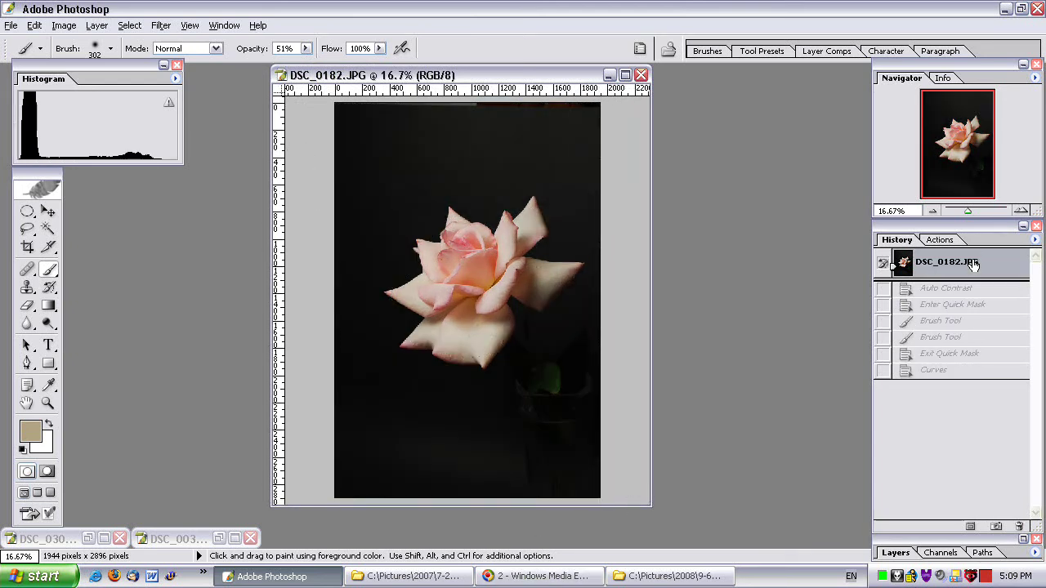
pyautogui.click(951, 369)
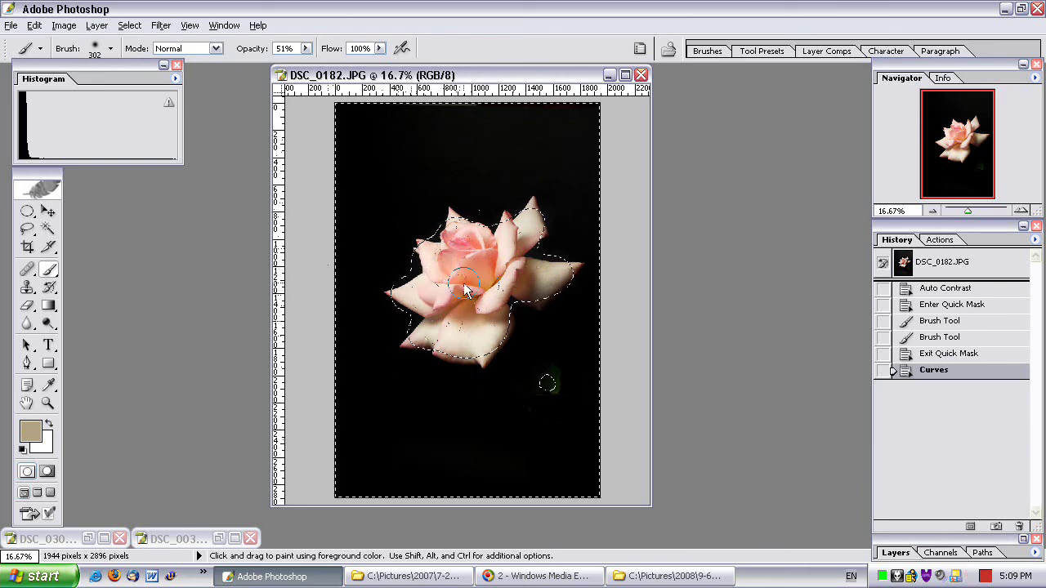
# - Invert the selection to the rose and brighten it with Curves (input 180, output 193)
pyautogui.click(129, 25)
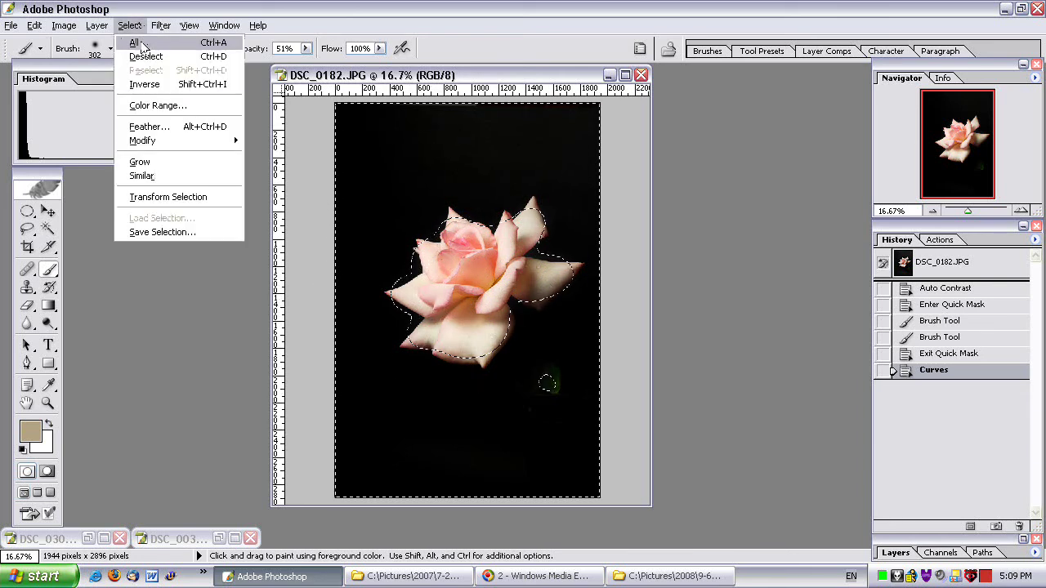
pyautogui.click(143, 84)
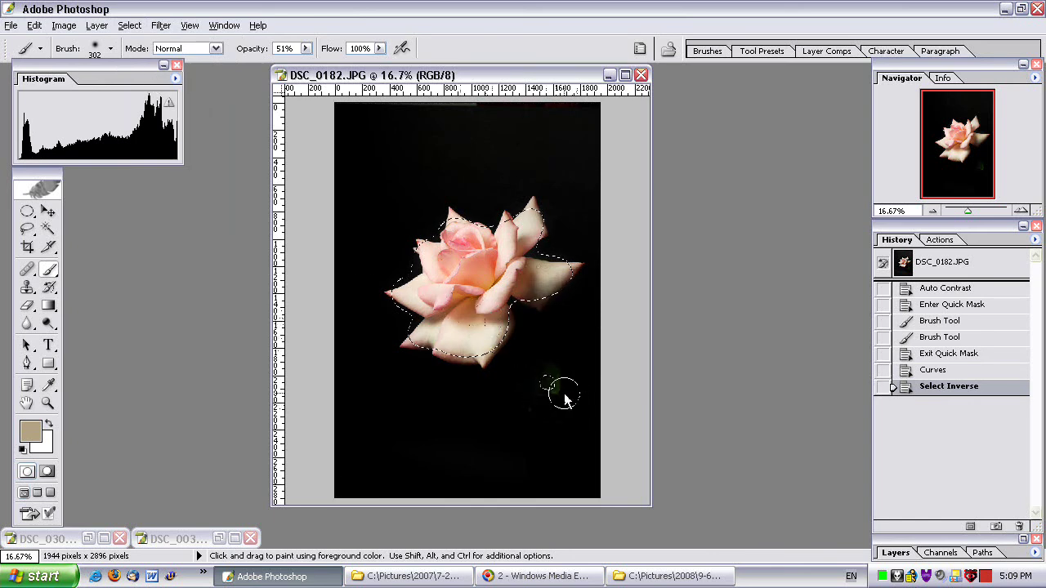
pyautogui.click(64, 25)
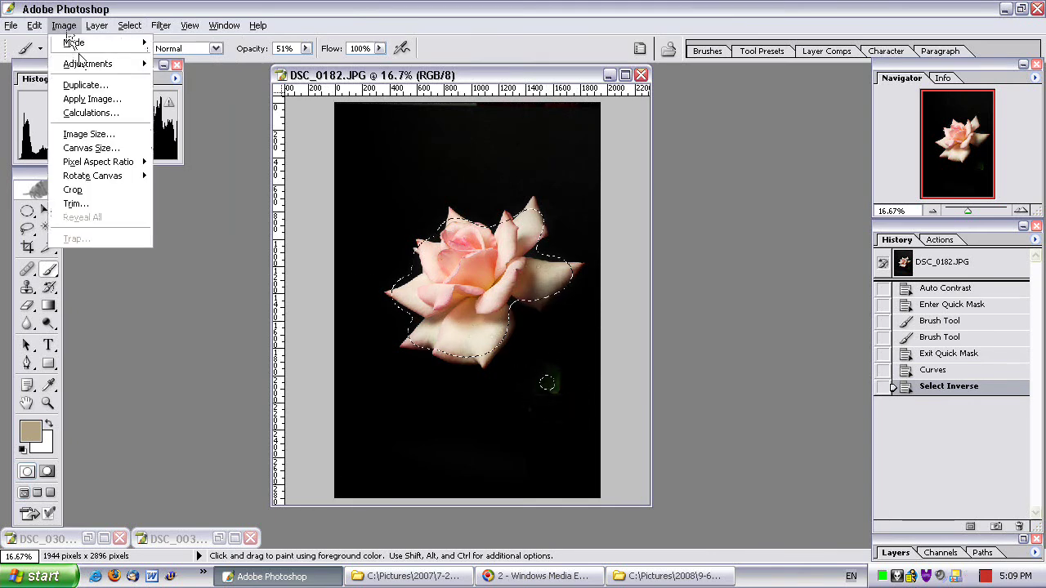
pyautogui.moveTo(82, 63)
pyautogui.click(229, 112)
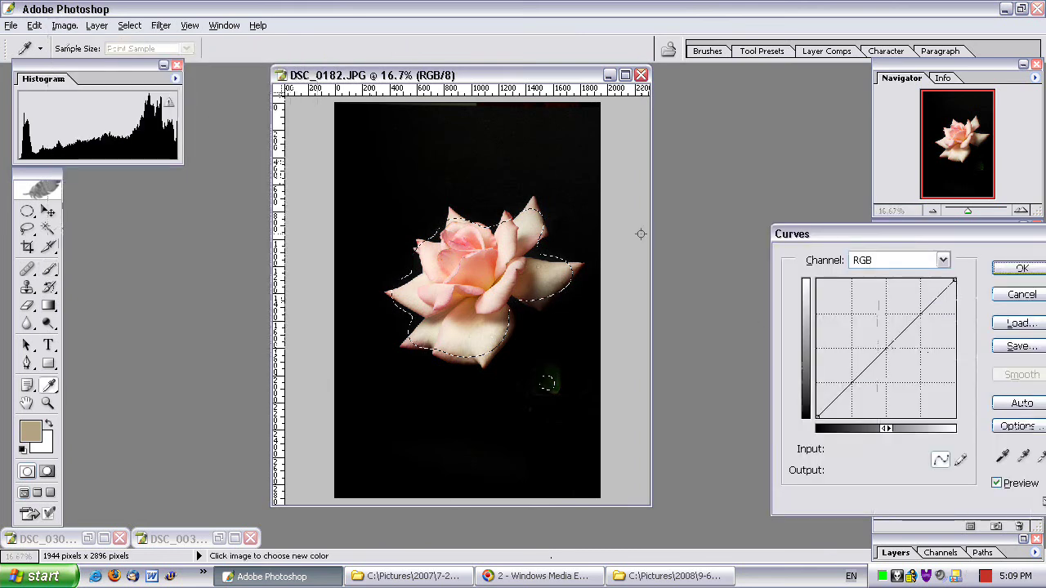
pyautogui.click(953, 282)
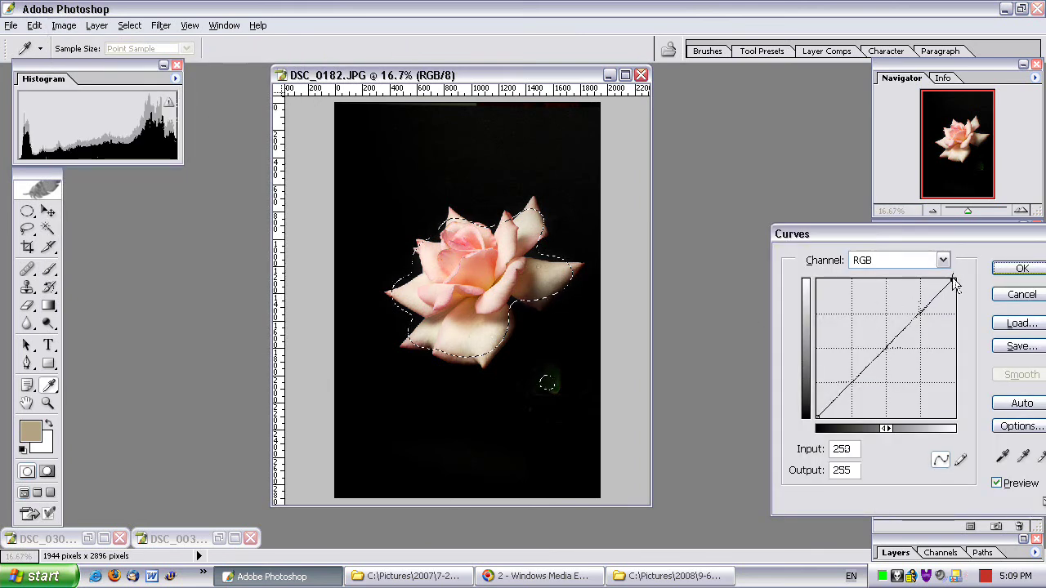
pyautogui.moveTo(955, 284); pyautogui.dragTo(953, 282)
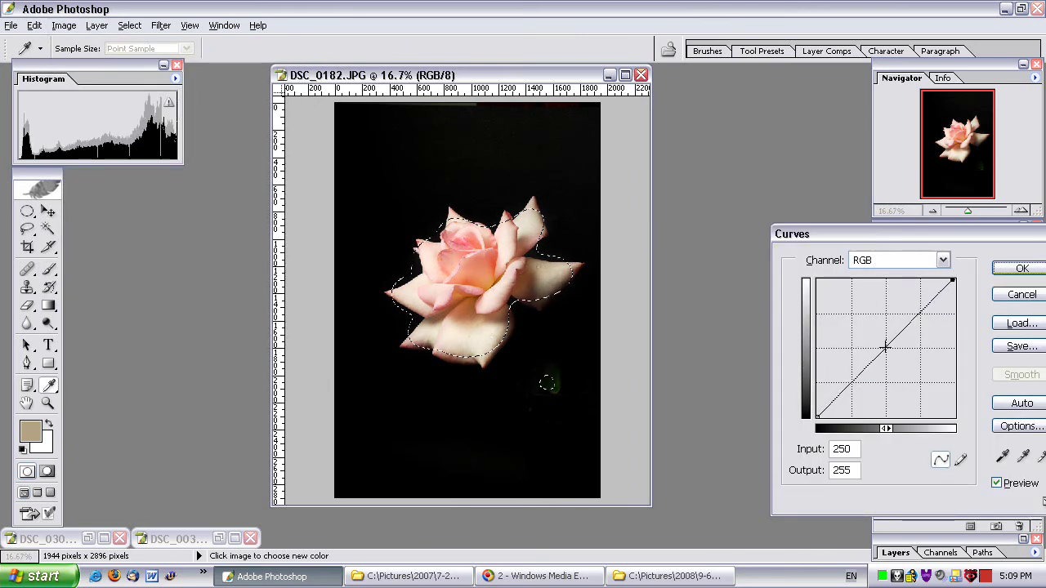
pyautogui.moveTo(912, 323); pyautogui.dragTo(914, 312)
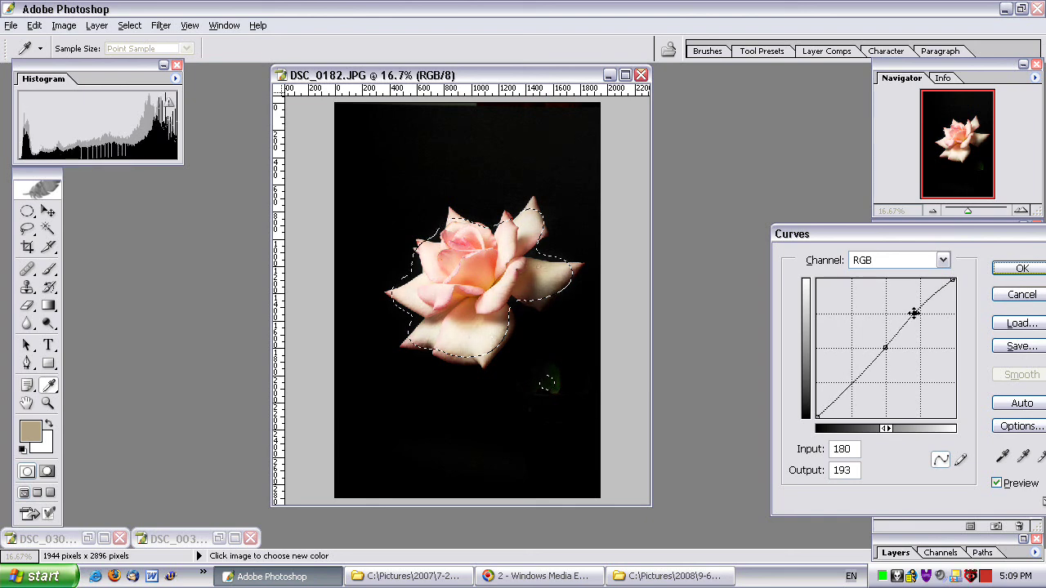
pyautogui.click(1017, 484)
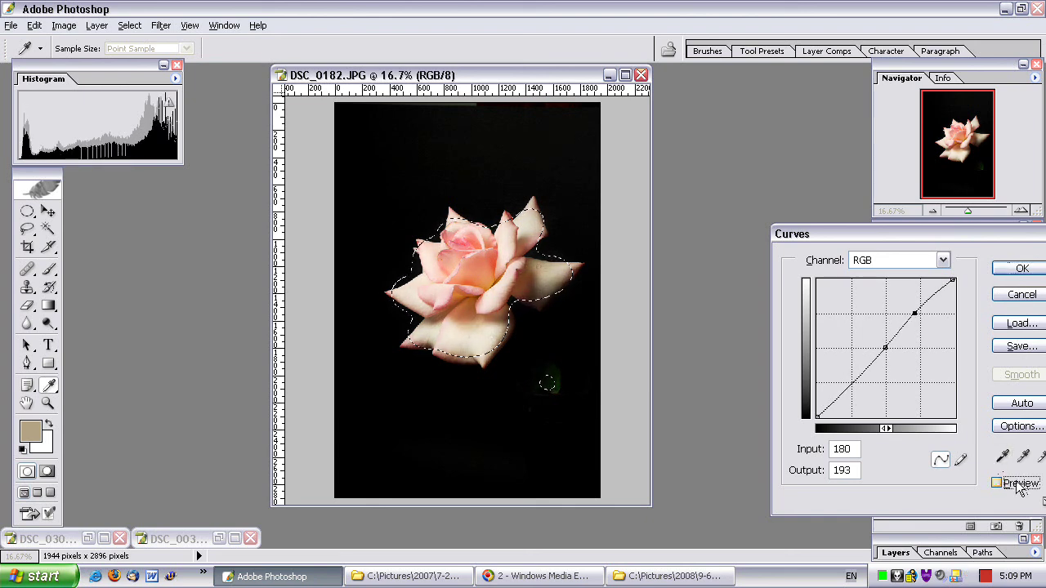
pyautogui.click(1017, 484)
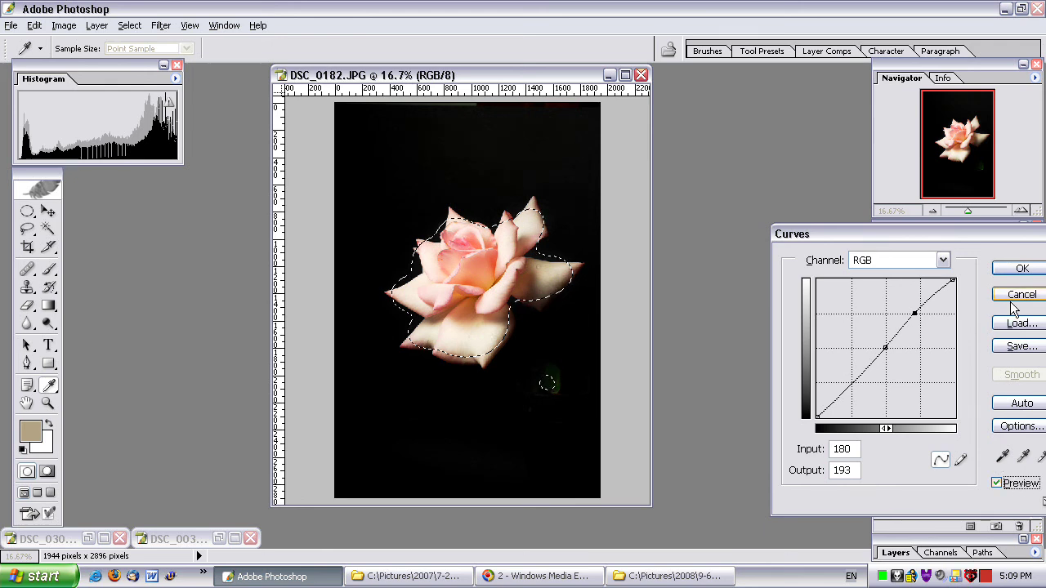
pyautogui.click(1022, 269)
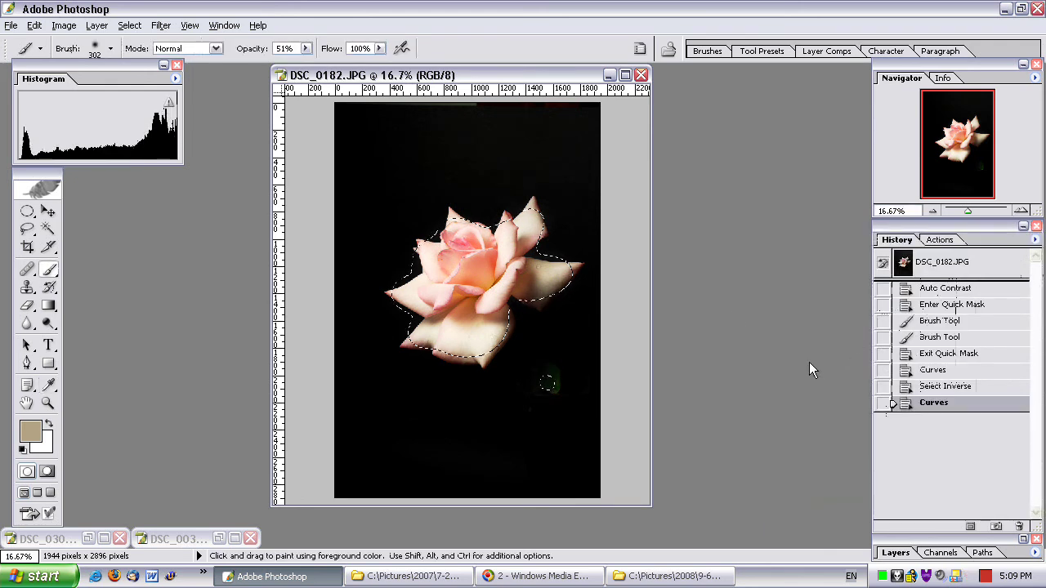
pyautogui.click(131, 26)
# - Deselect on DSC_0182.JPG to remove the selection outline around the rose
pyautogui.click(146, 57)
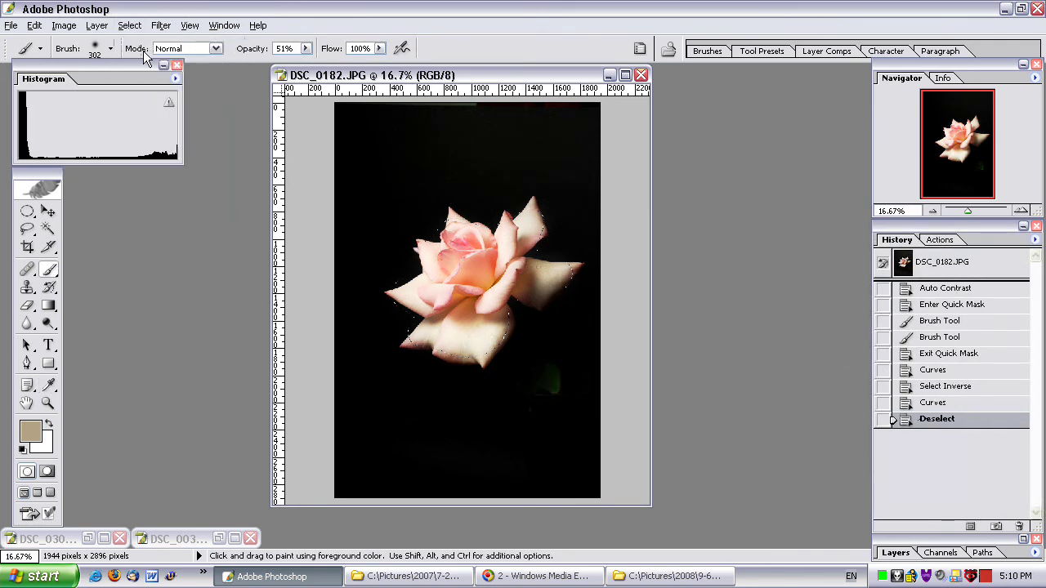